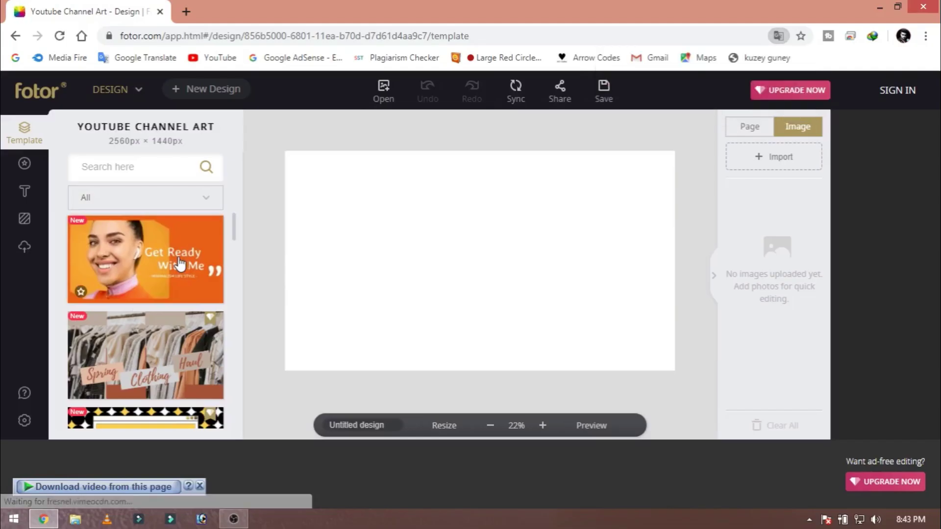
click(180, 265)
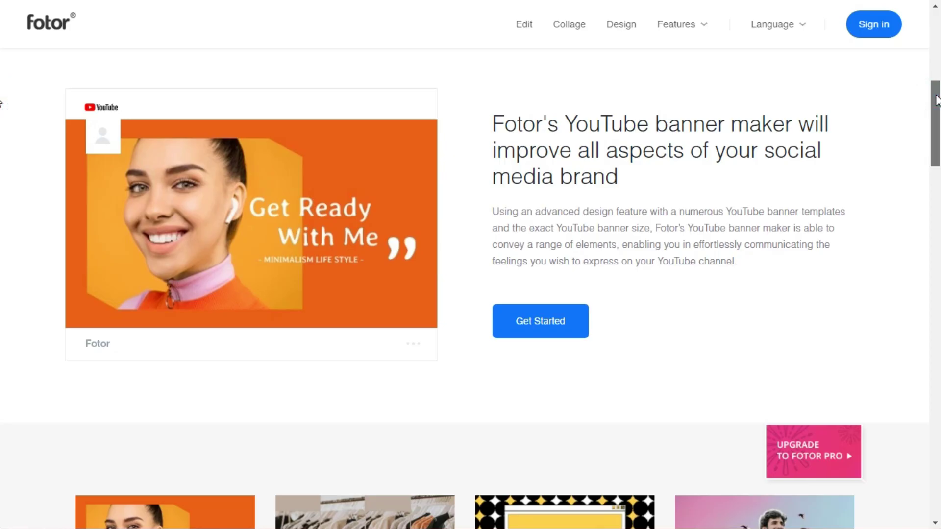
drag(937, 100, 938, 441)
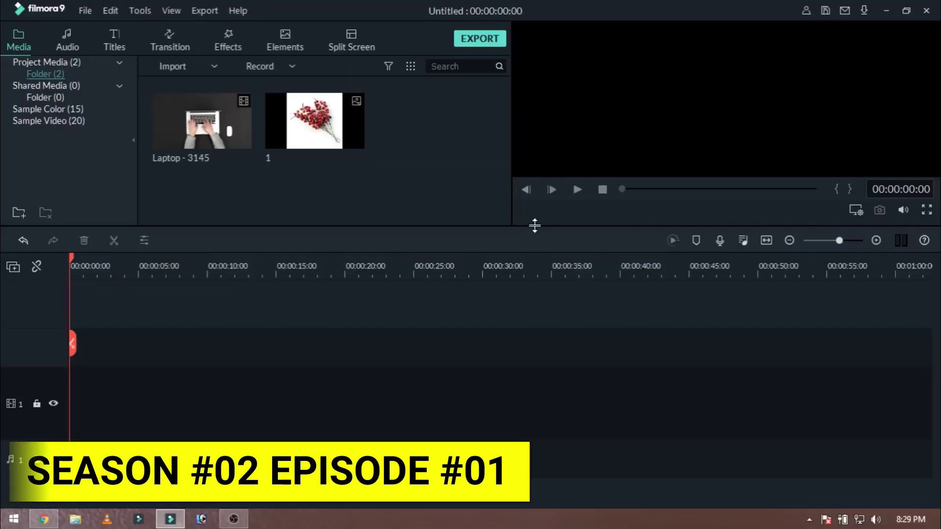
Set the default photo duration to 8 seconds in the Editing preferences and save the change
click(86, 10)
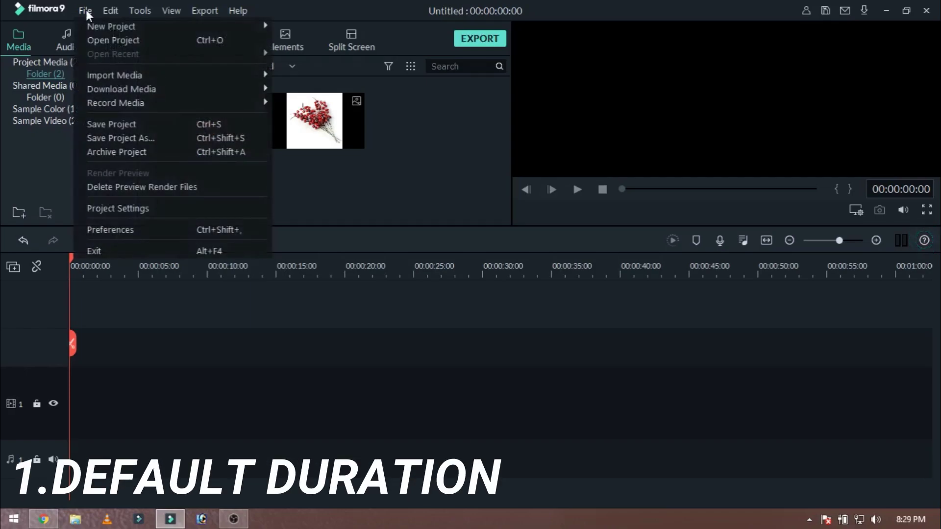
click(121, 230)
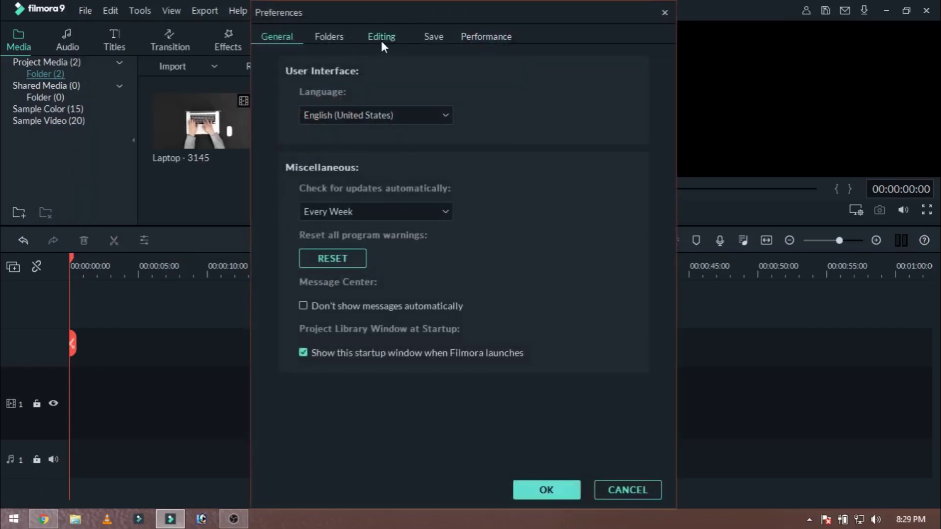
drag(407, 14, 350, 14)
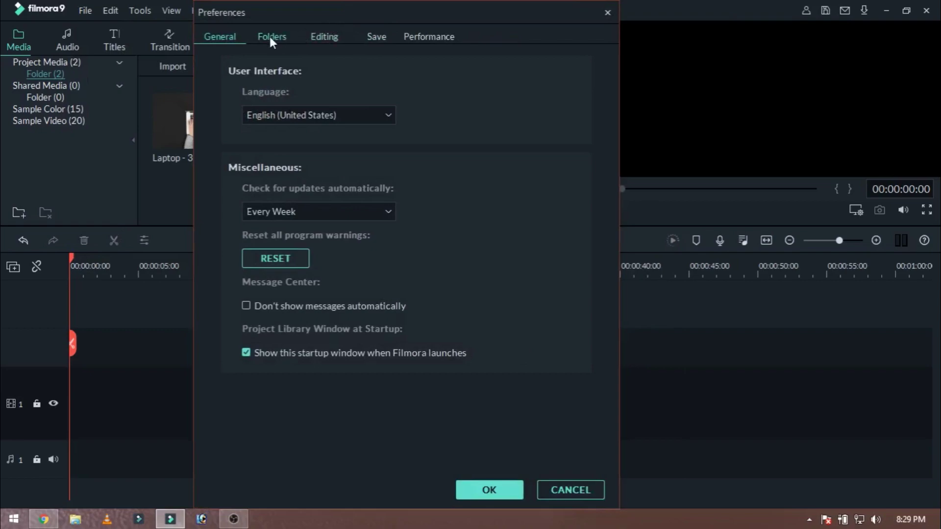
click(334, 38)
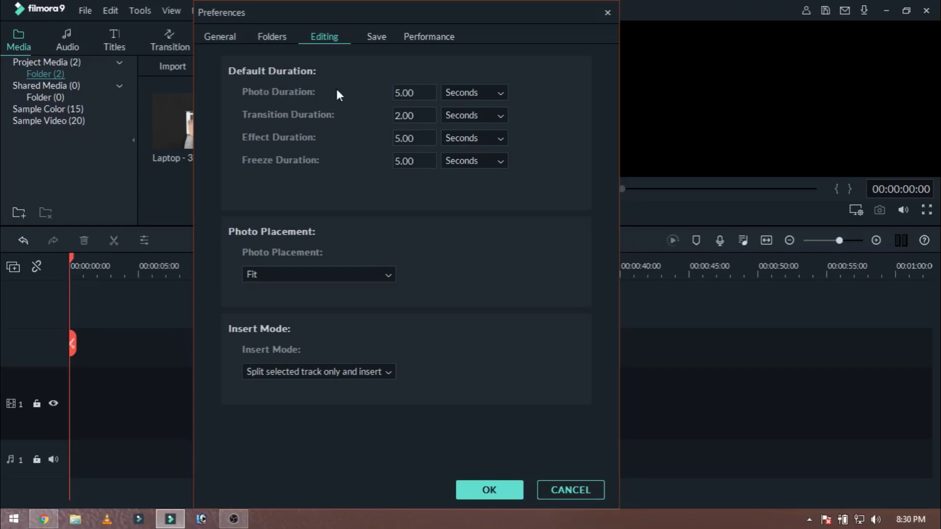
click(404, 92)
click(401, 91)
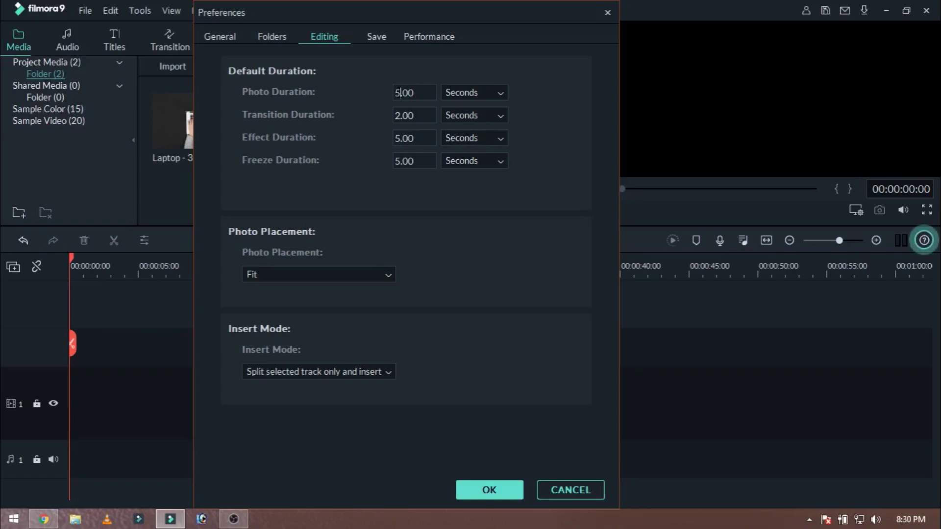
click(467, 92)
click(467, 92)
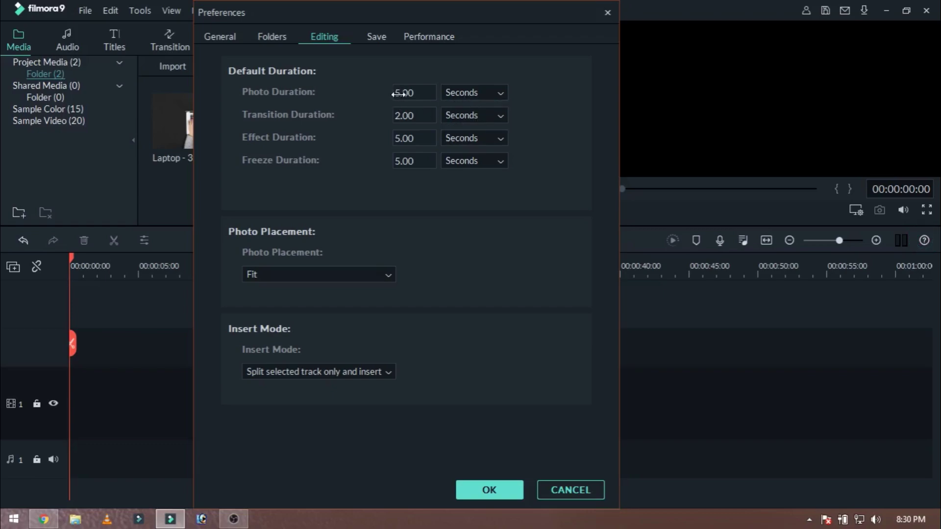
click(398, 94)
click(399, 96)
key(BackSpace)
text(8)
click(477, 489)
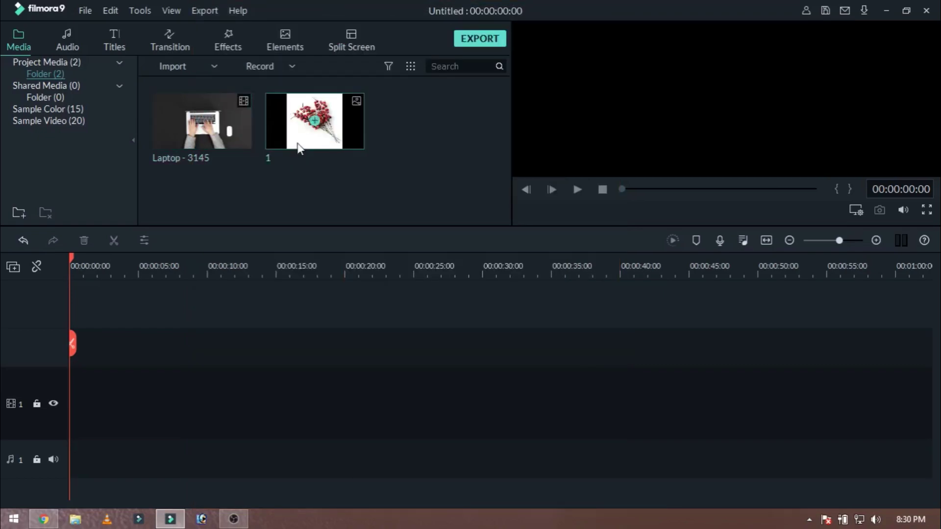
Place photo 1 at the start of the first video track and move the preview to the clip's end
drag(297, 145, 55, 430)
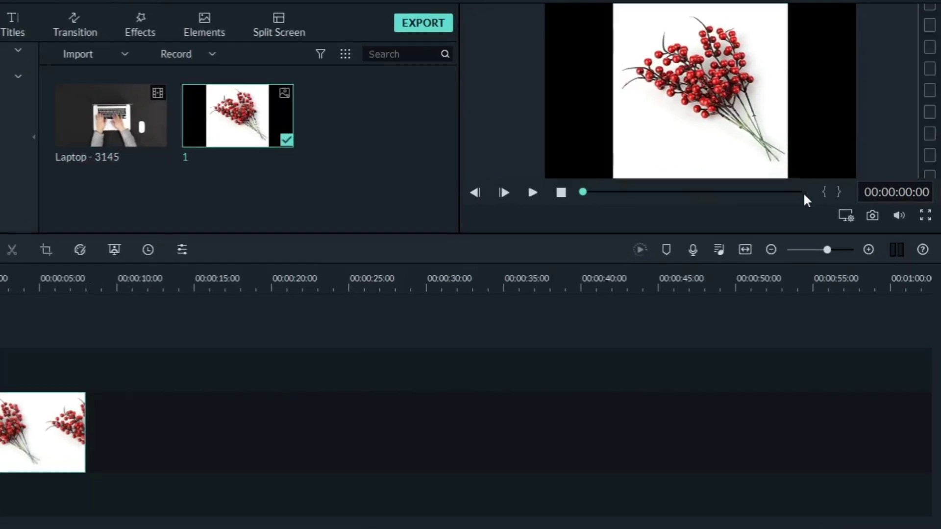
click(811, 189)
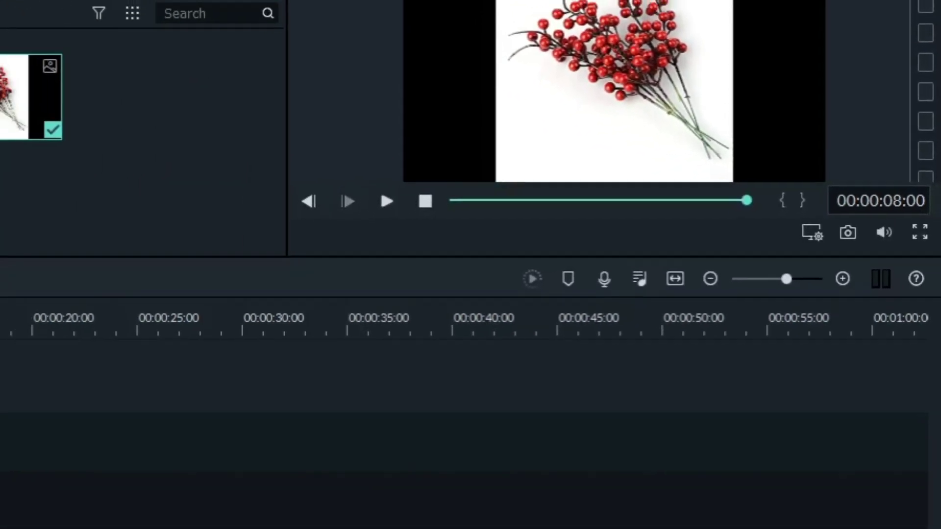
Open the program preferences
click(85, 10)
click(117, 230)
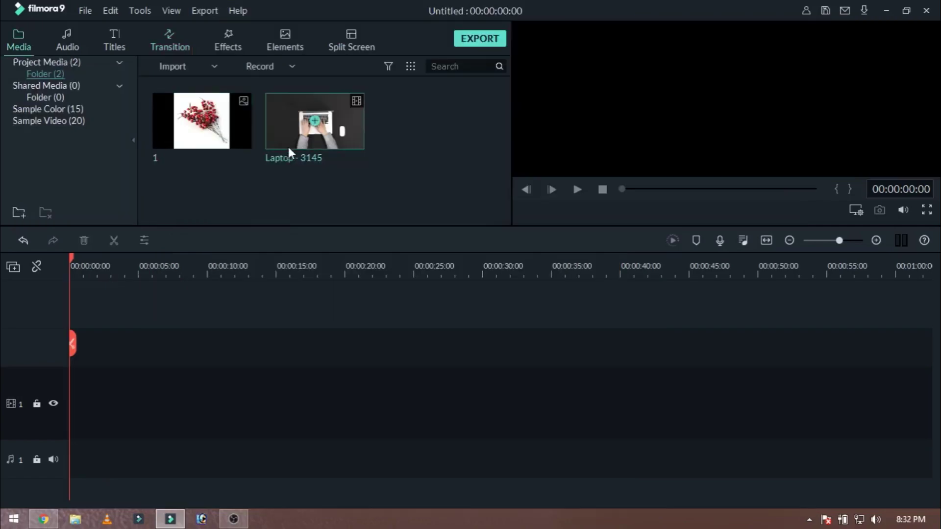
Place the Laptop - 3145 video on the first video track and add a freeze frame at 00:00:08:17
drag(274, 138, 81, 388)
click(599, 287)
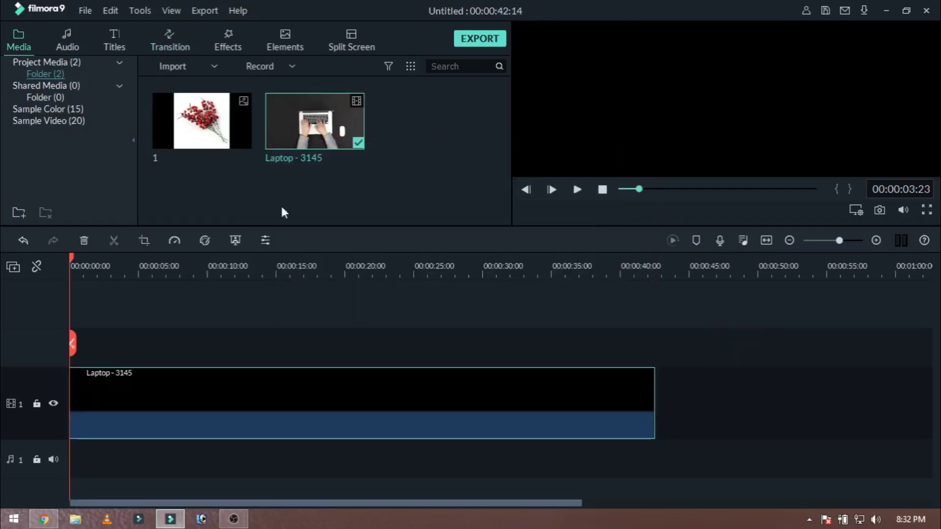
click(188, 277)
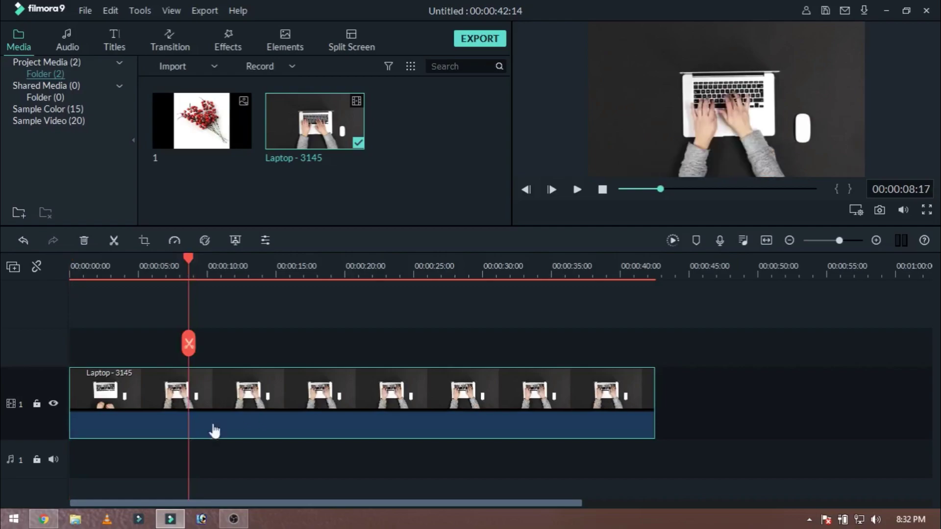
right_click(212, 403)
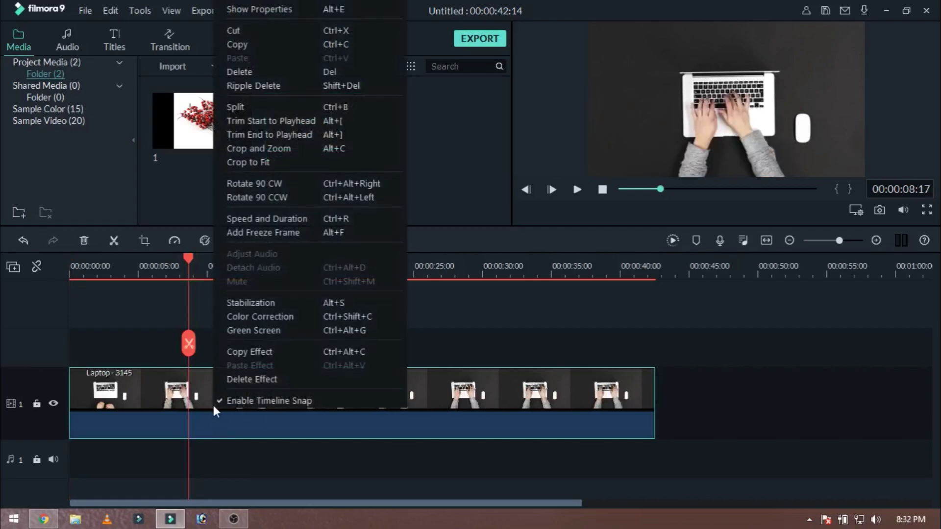
click(263, 236)
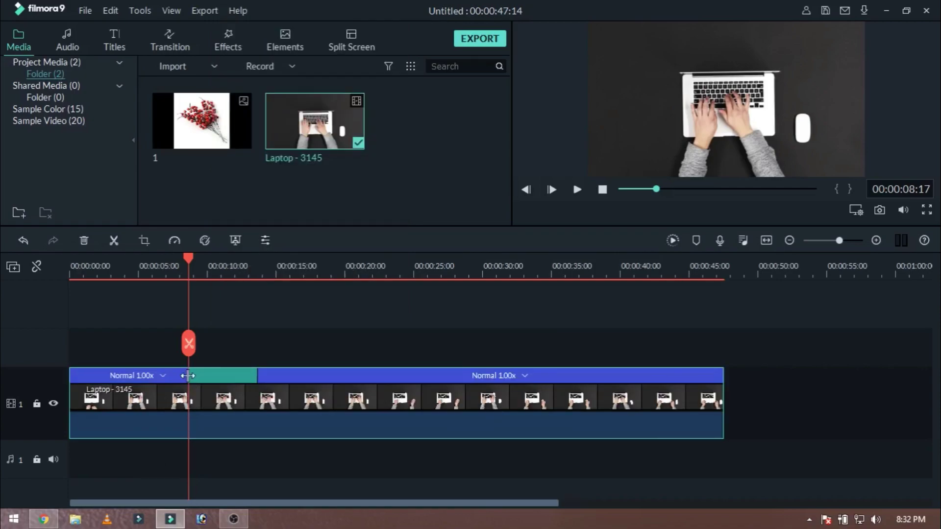
Check the duration setting of the freeze frame on the laptop clip and accept it as it is
click(214, 377)
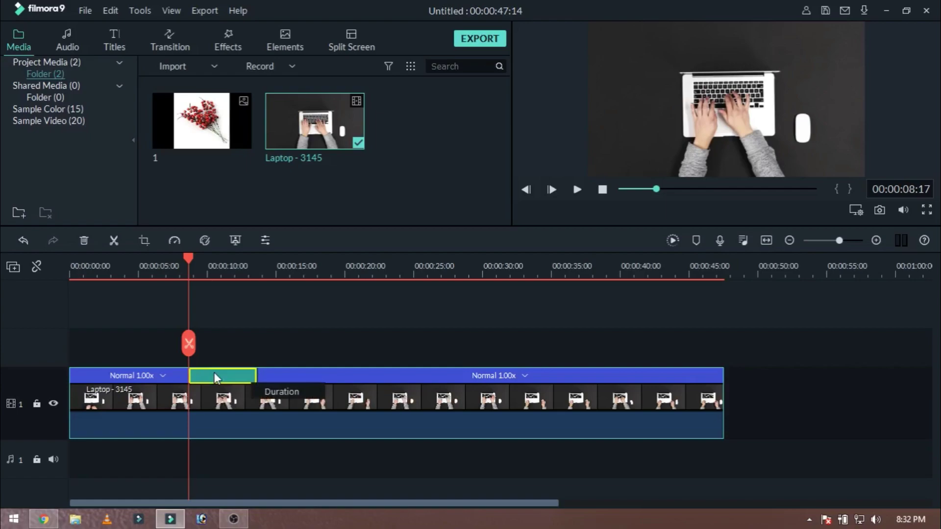
click(285, 391)
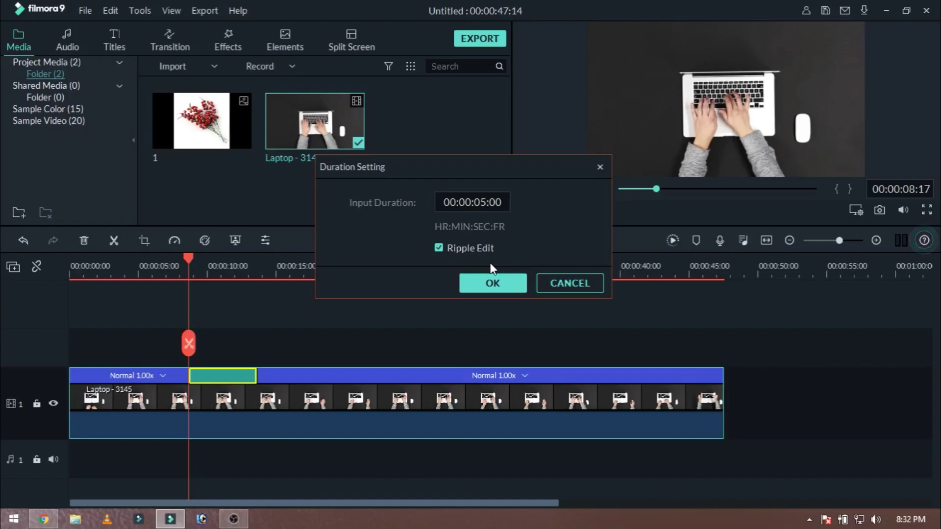
click(491, 283)
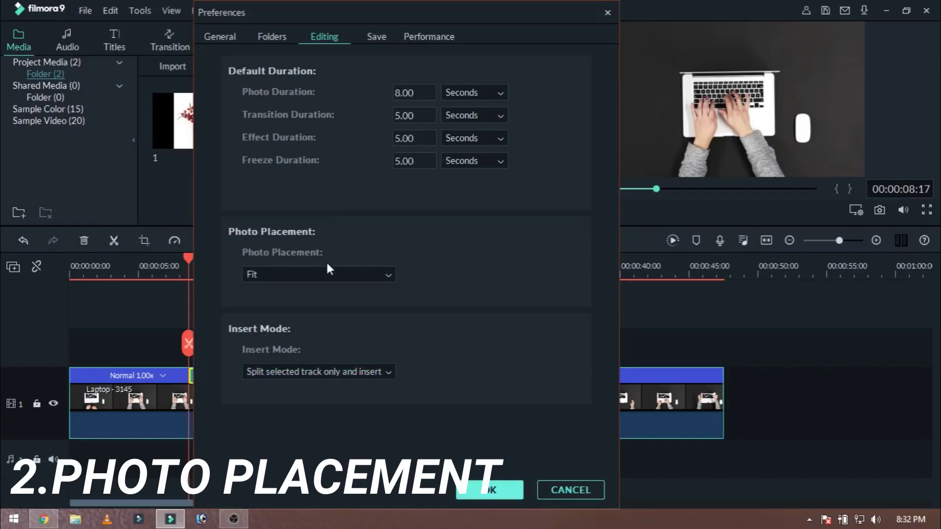
Review the default photo placement options in the Editing preferences and close them without saving
click(310, 274)
click(279, 288)
click(560, 493)
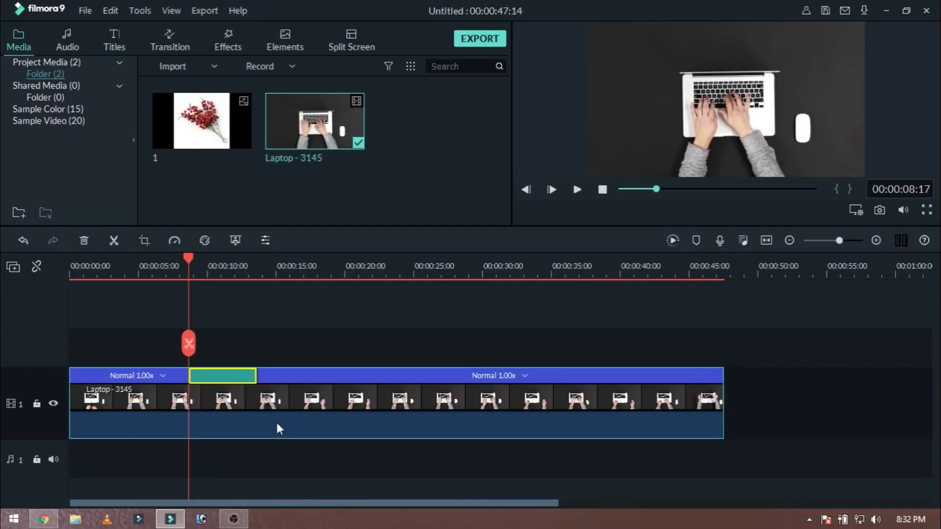
Undo the freeze frame and the placement of the laptop video on the timeline
key(ctrl+z)
key(ctrl+z)
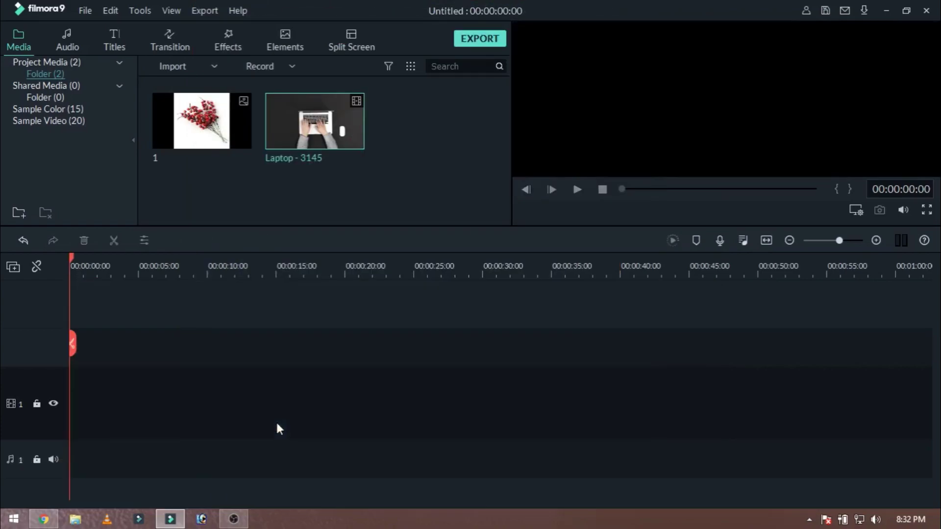
Place photo 1 at the start of the empty first video track
double_click(237, 130)
drag(242, 129, 64, 449)
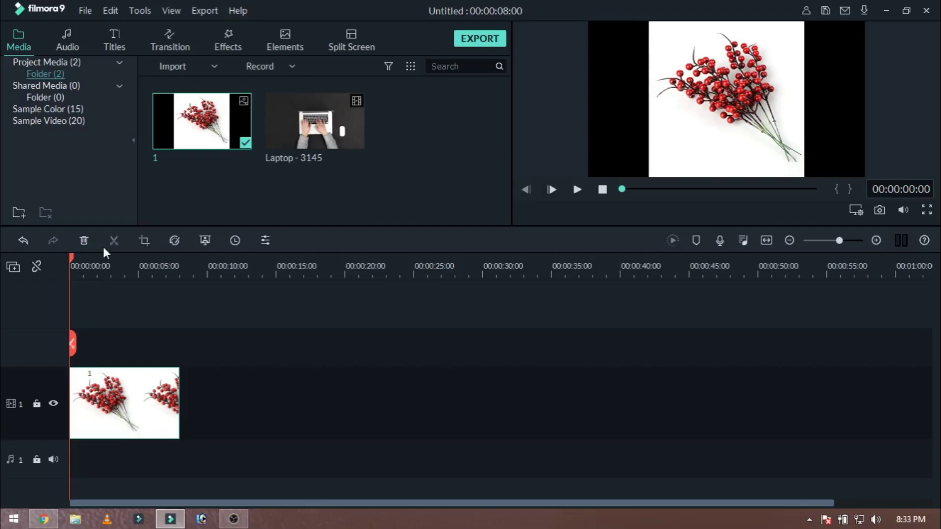
Crop the photo clip to a 16:9 ratio with Crop and Zoom, and undo the crop
click(143, 240)
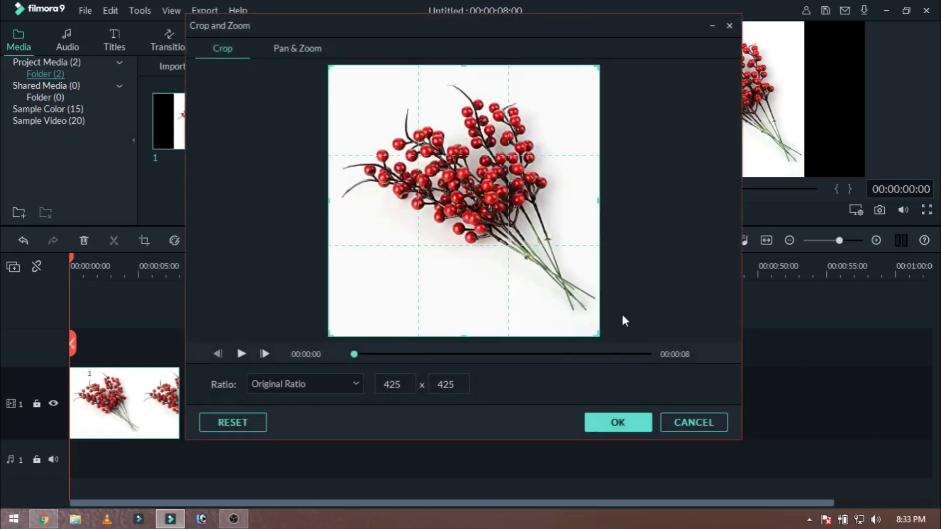
click(304, 384)
click(277, 415)
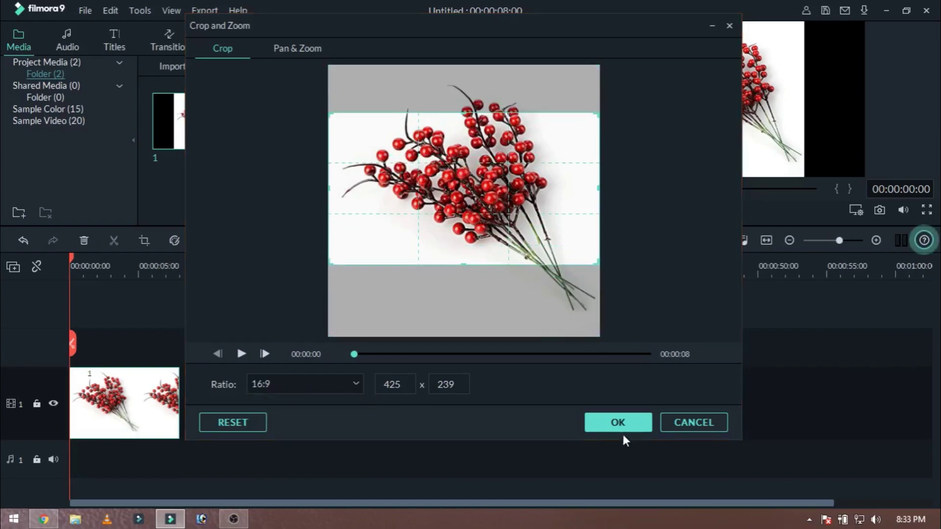
click(619, 426)
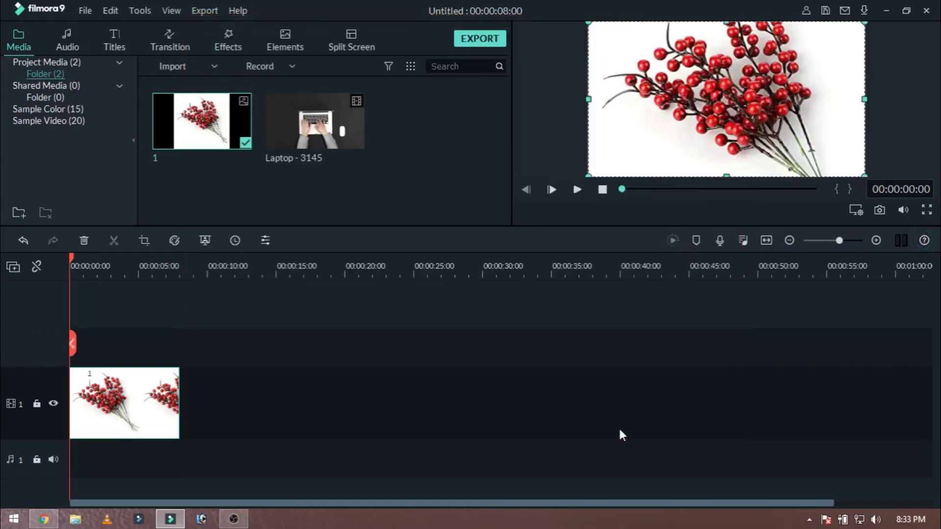
key(ctrl+z)
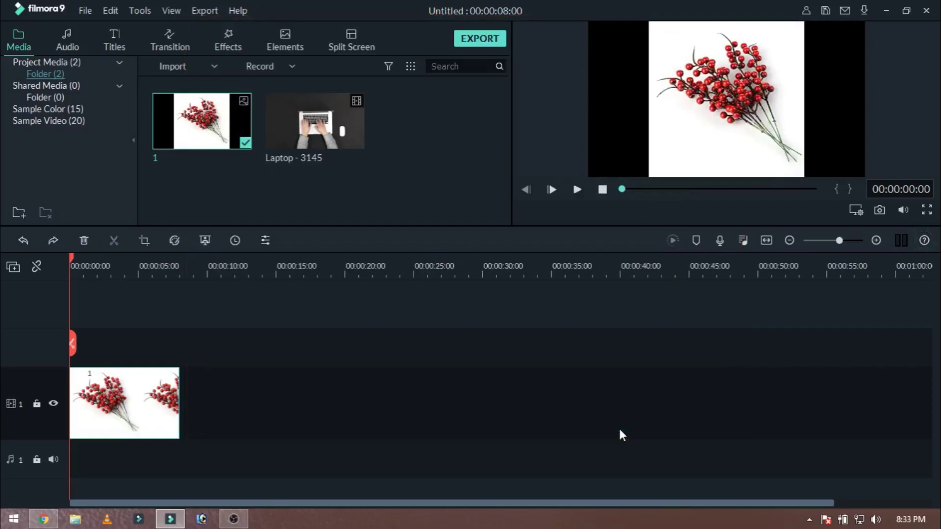
Set the default photo placement to Crop to Fit in the Editing preferences and save the change
click(87, 12)
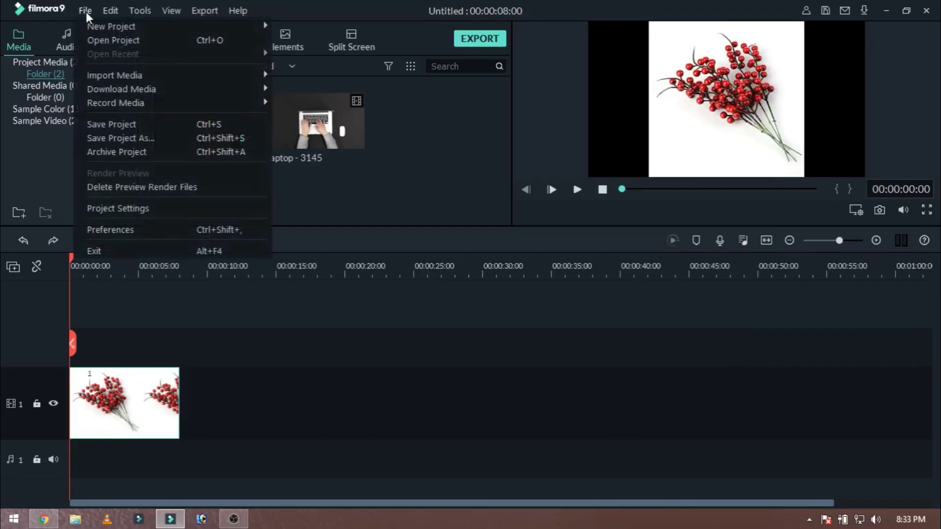
click(113, 228)
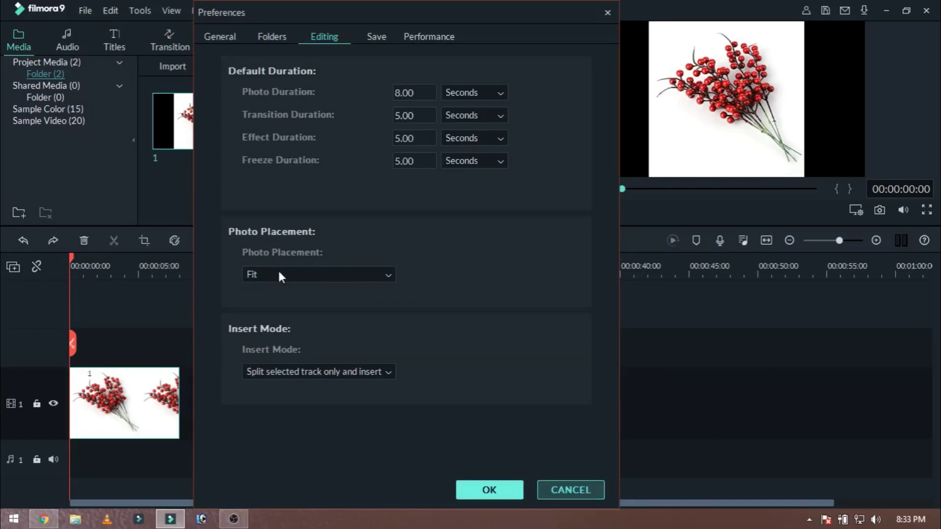
click(261, 276)
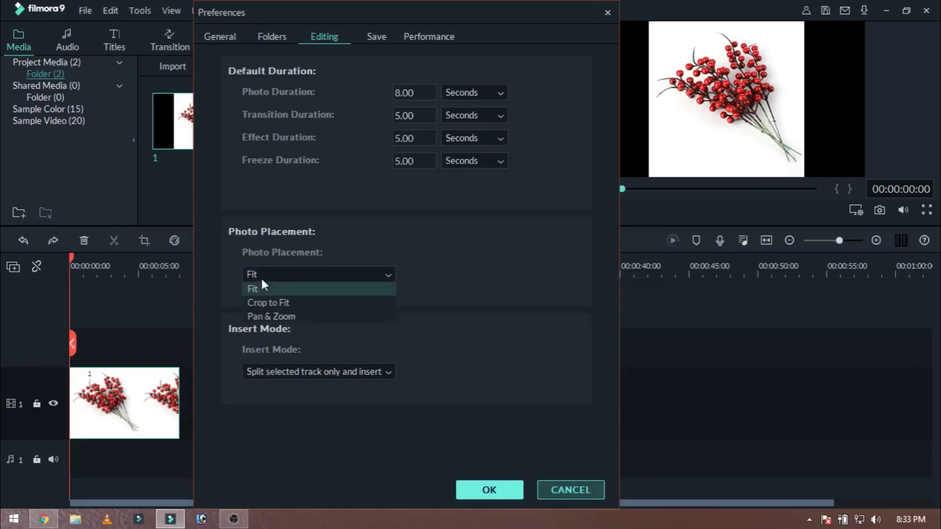
click(268, 302)
click(496, 498)
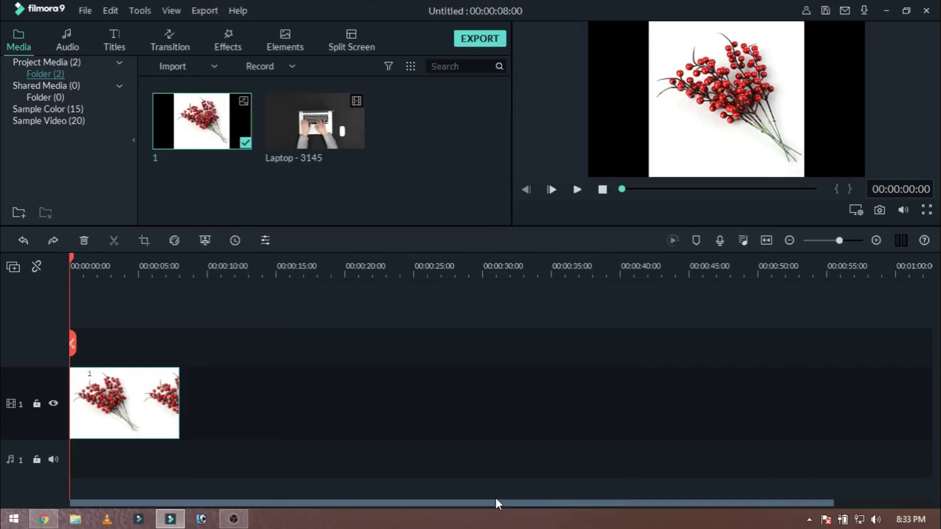
Apply Crop to Fit to the photo clip already on the timeline and play it back
key(space)
key(space)
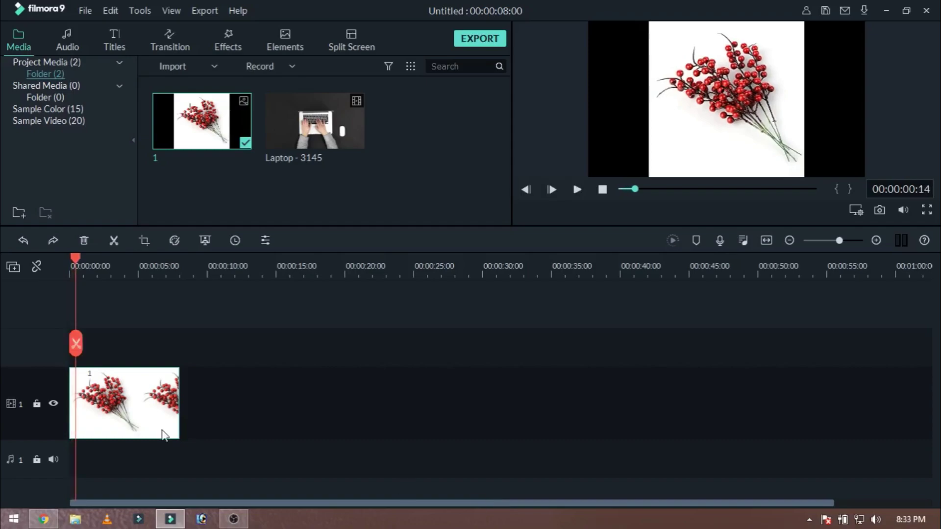
double_click(111, 415)
right_click(109, 415)
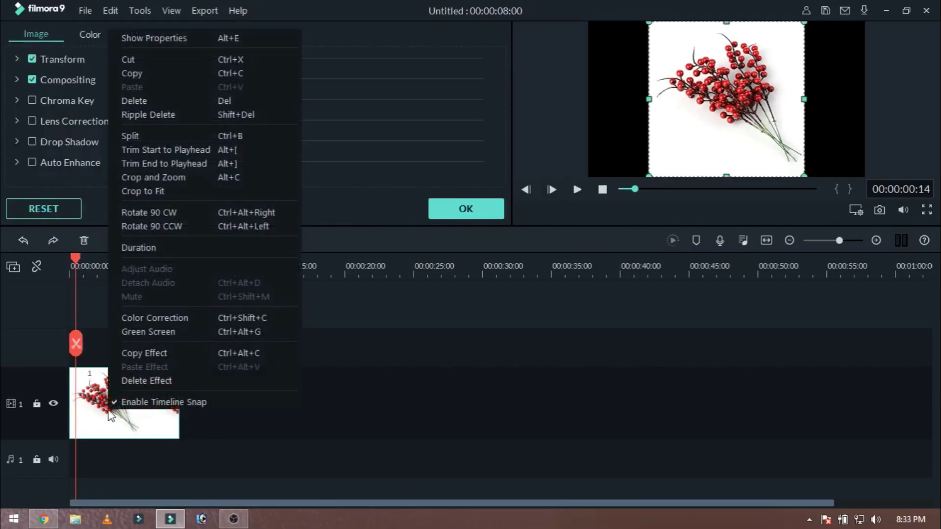
click(166, 192)
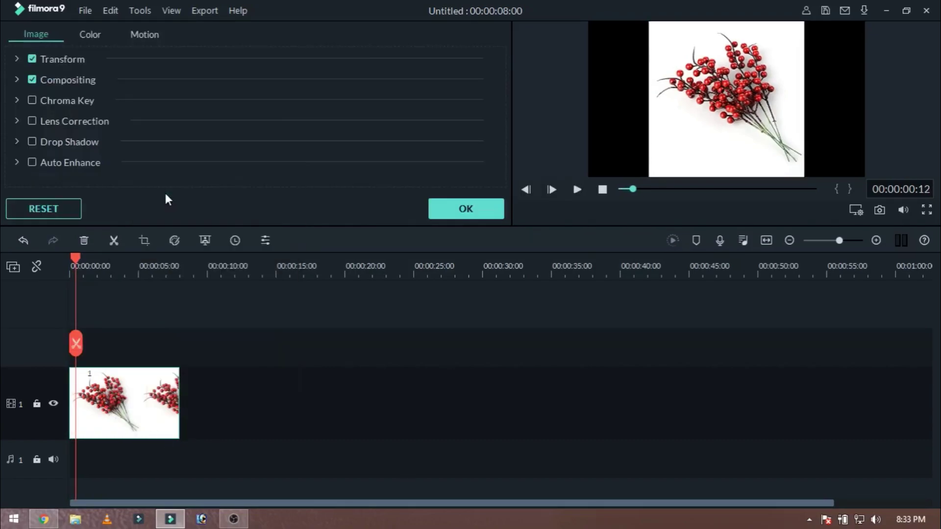
click(471, 211)
key(space)
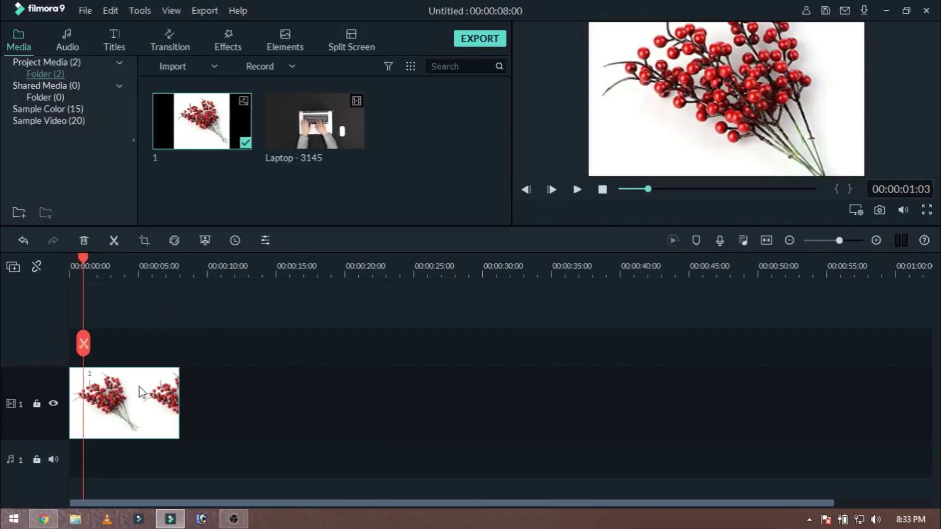
Replace the timeline clip with a fresh copy of photo 1 and preview it from about 5 seconds
key(Delete)
drag(166, 88, 113, 397)
click(136, 267)
key(space)
key(space)
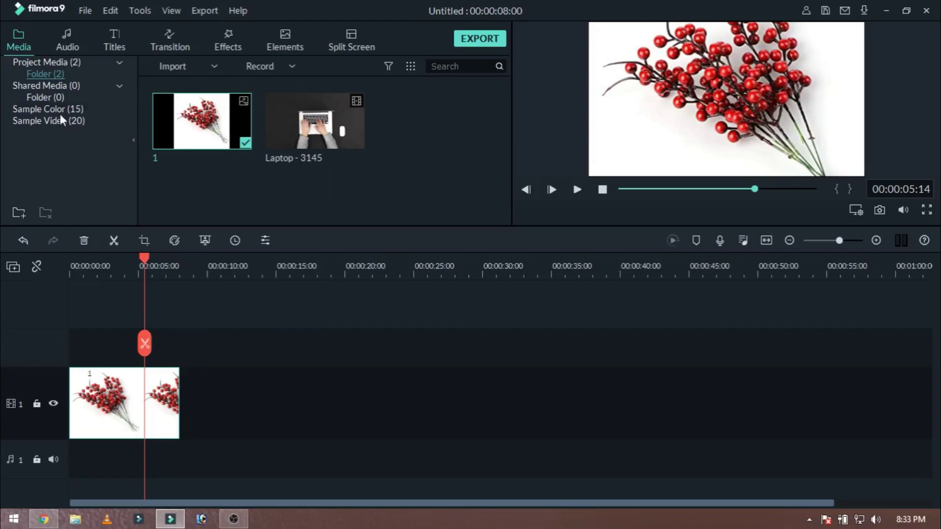
Set the Insert Mode to "Split selected track only and insert" in the Editing preferences and save the preferences
click(81, 8)
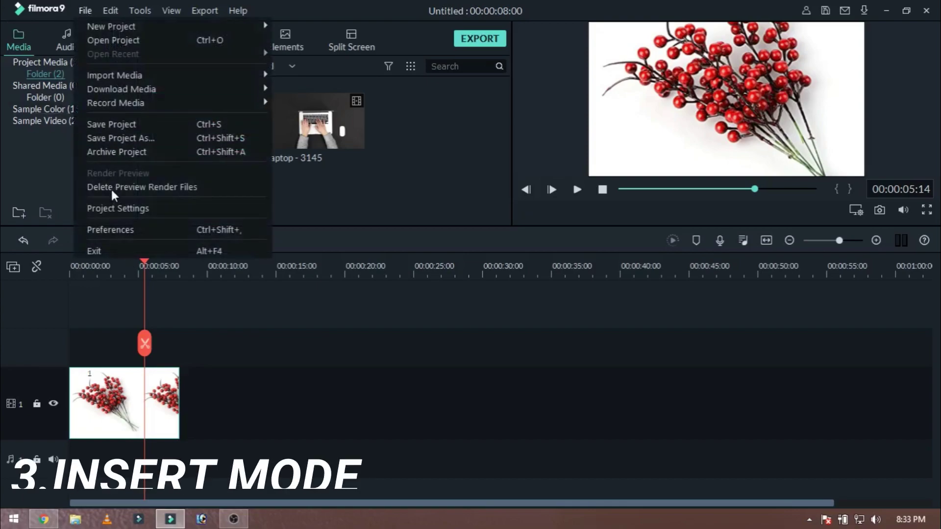
click(112, 225)
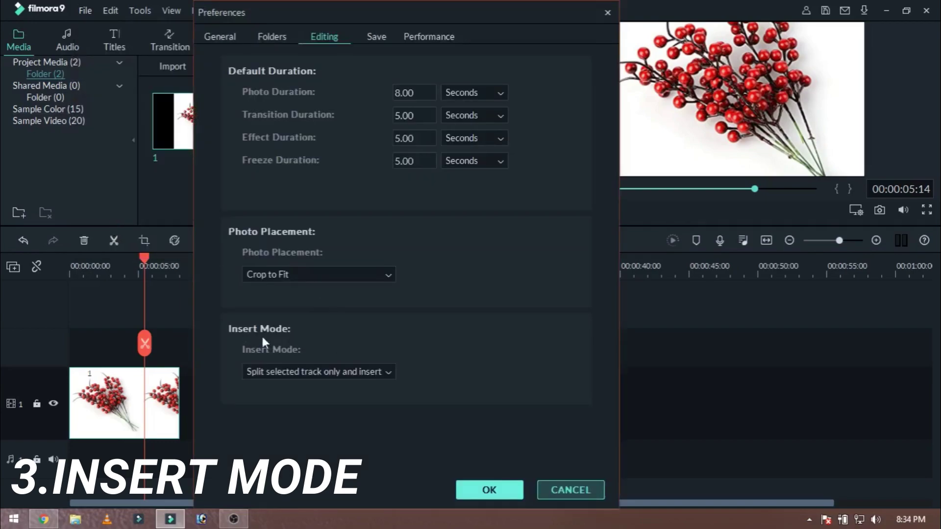
drag(343, 8, 395, 8)
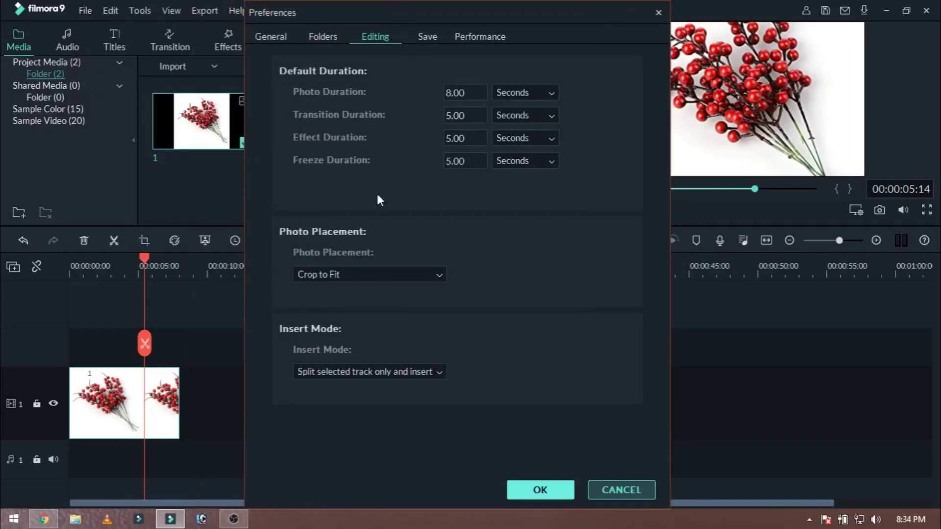
click(337, 373)
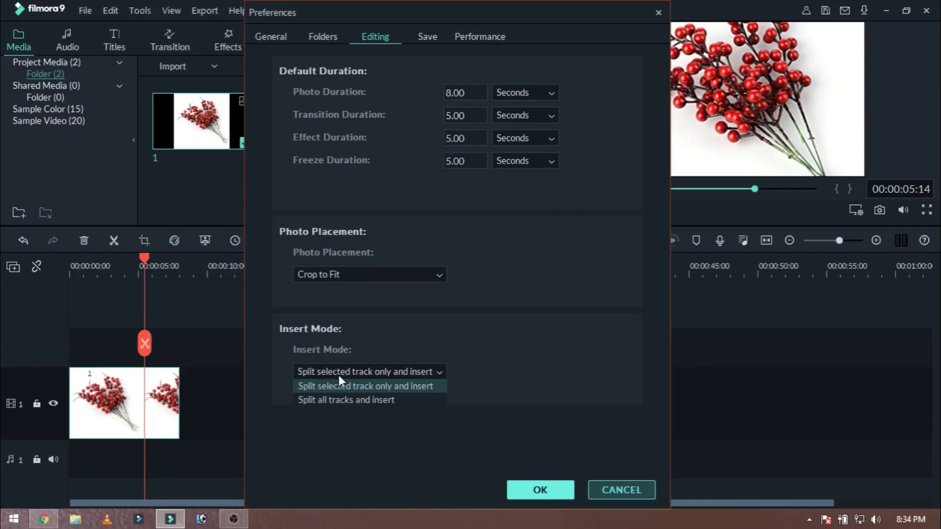
click(338, 373)
click(337, 370)
click(402, 385)
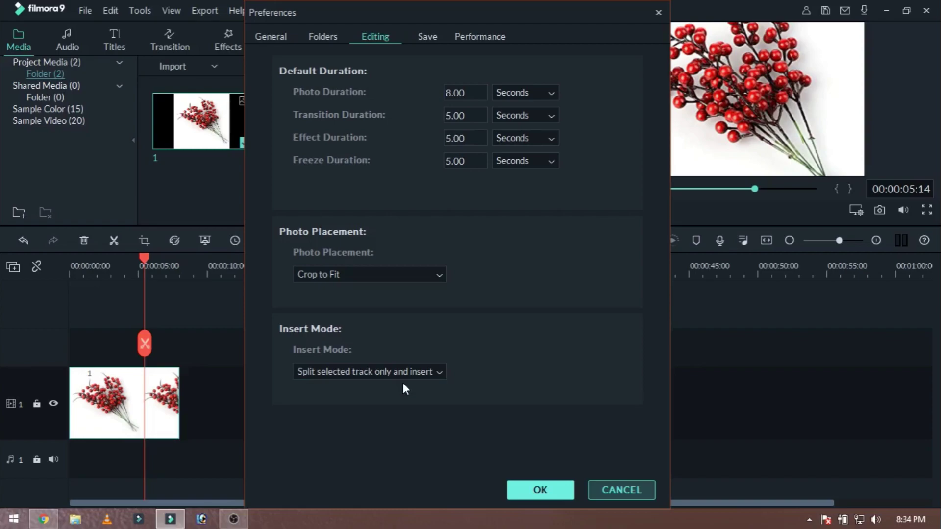
click(540, 490)
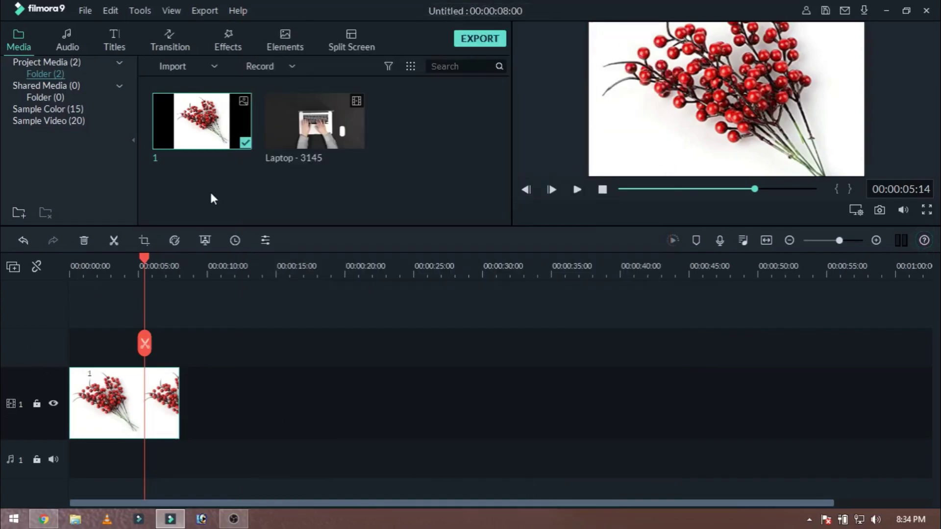
Place the Laptop - 3145 video on a second track starting where the photo ends, keeping the 1920 x 1080 25fps project settings
drag(290, 126, 181, 373)
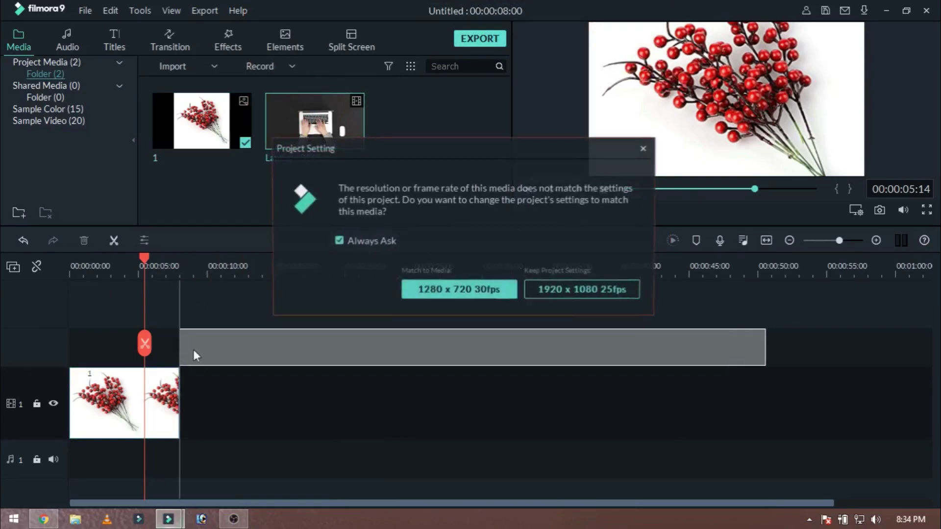
click(548, 293)
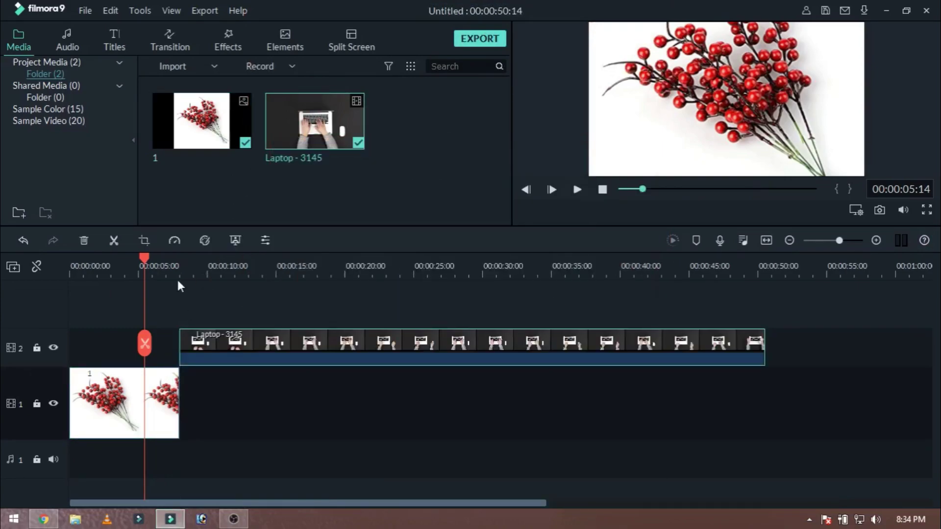
Insert another copy of photo 1 on track 1 at 00:00:13:17, and clear the clip selection
click(258, 274)
right_click(221, 142)
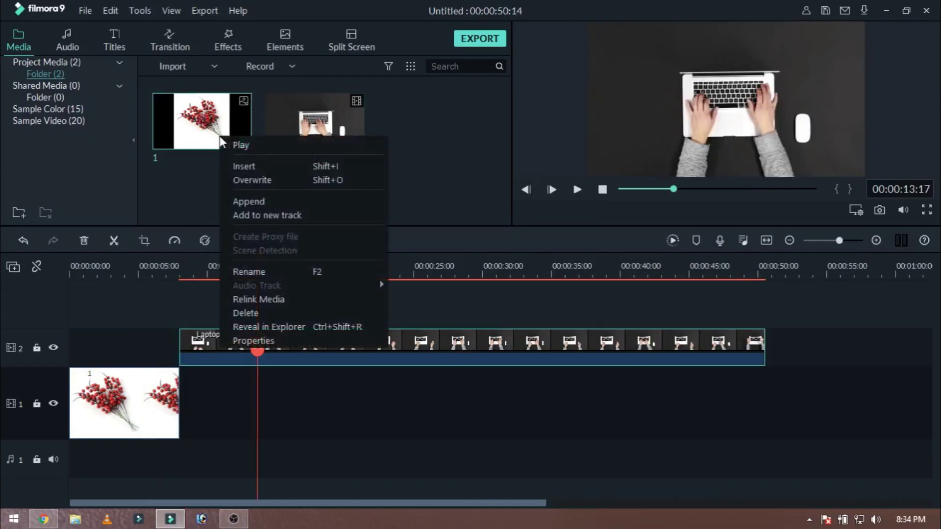
click(259, 169)
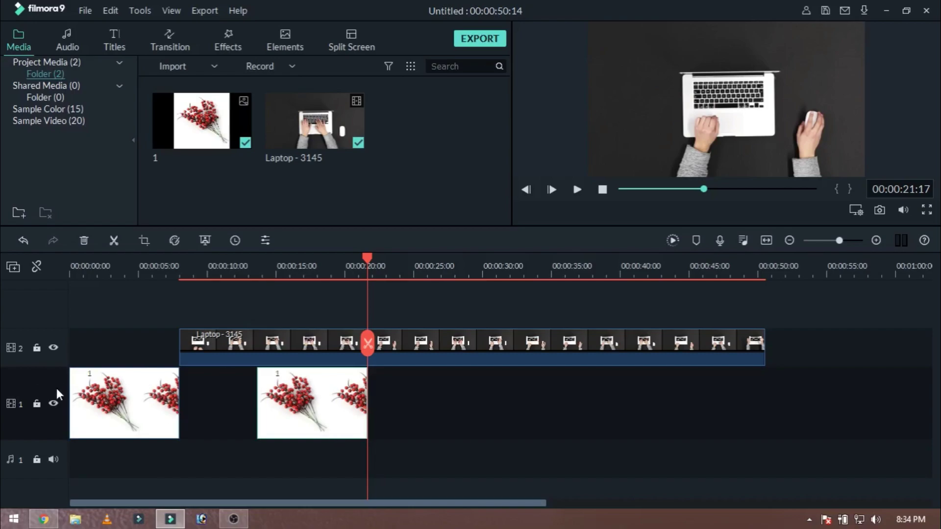
click(57, 361)
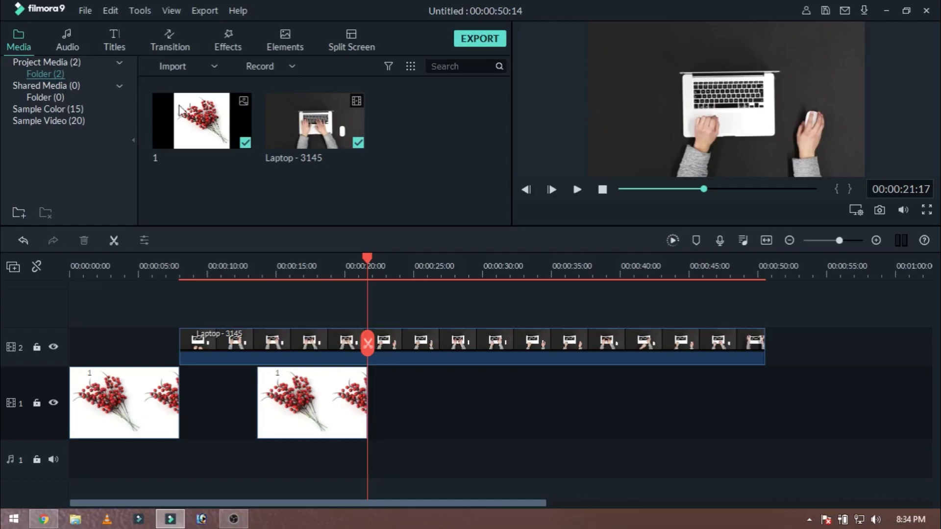
Change the Insert Mode to "Split all tracks and insert" in the Editing preferences and save the change
click(77, 10)
click(139, 229)
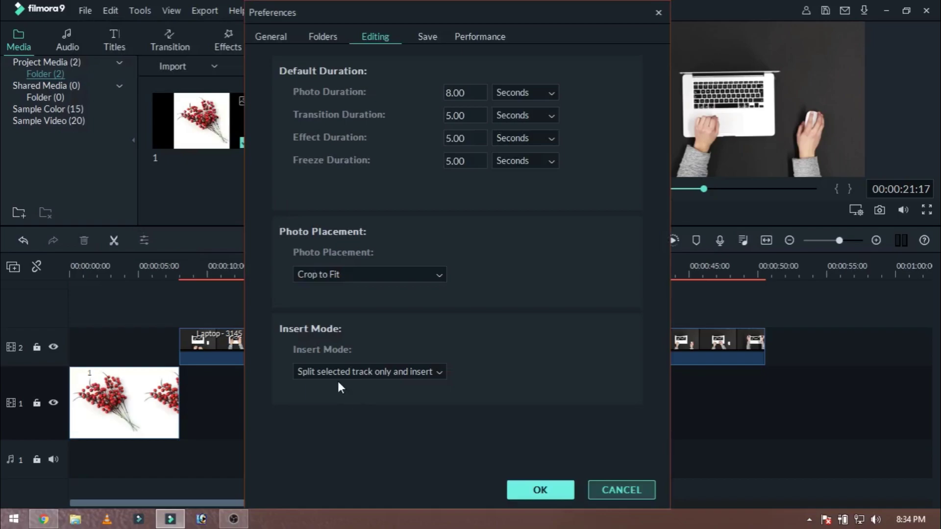
click(336, 375)
click(334, 398)
click(526, 493)
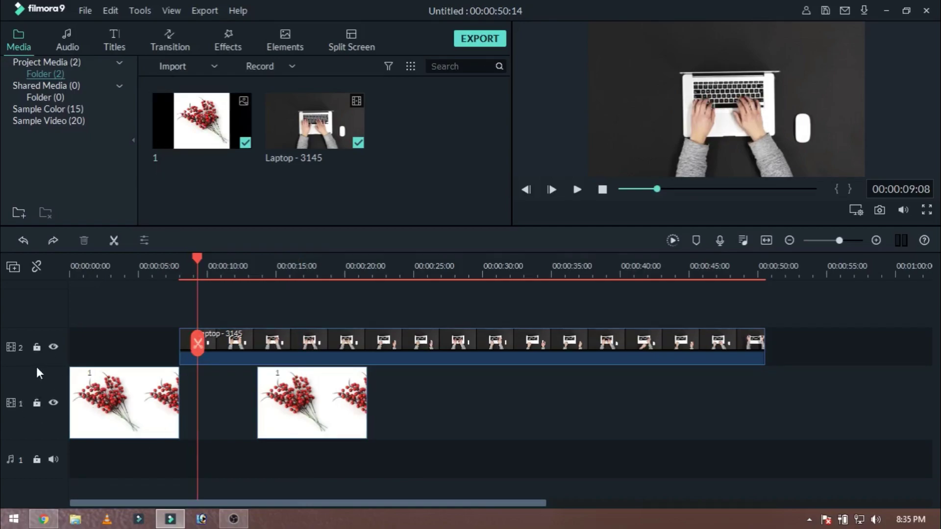
Insert photo 1 into the laptop clip on track 2 at 00:00:09:08 and play the timeline from about 8 seconds
right_click(168, 146)
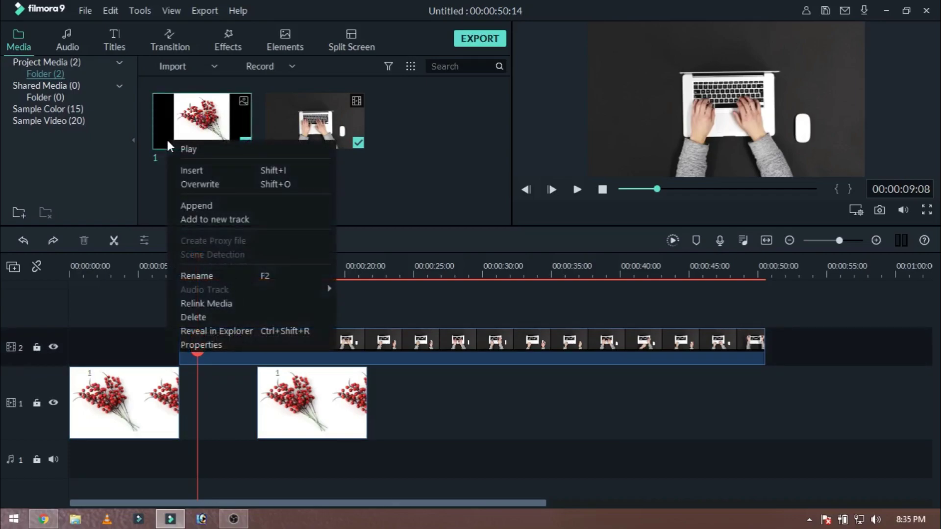
click(216, 171)
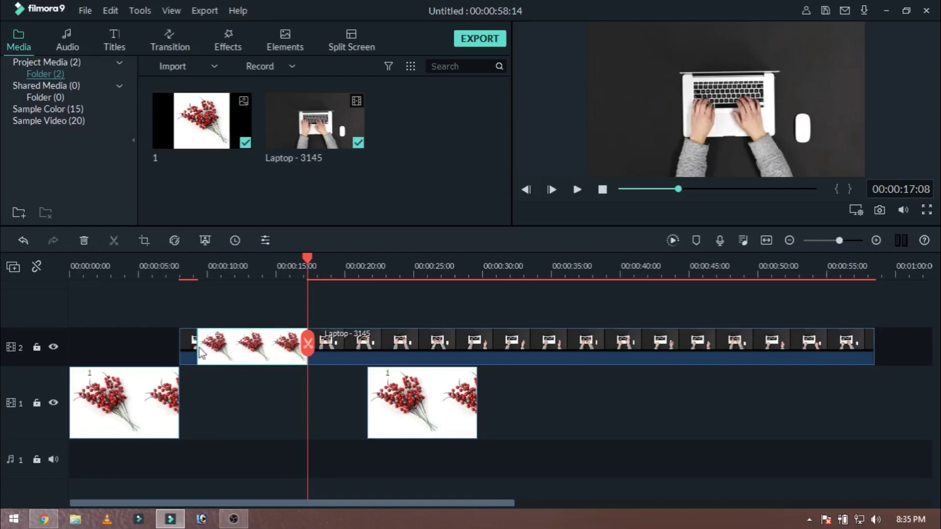
click(182, 271)
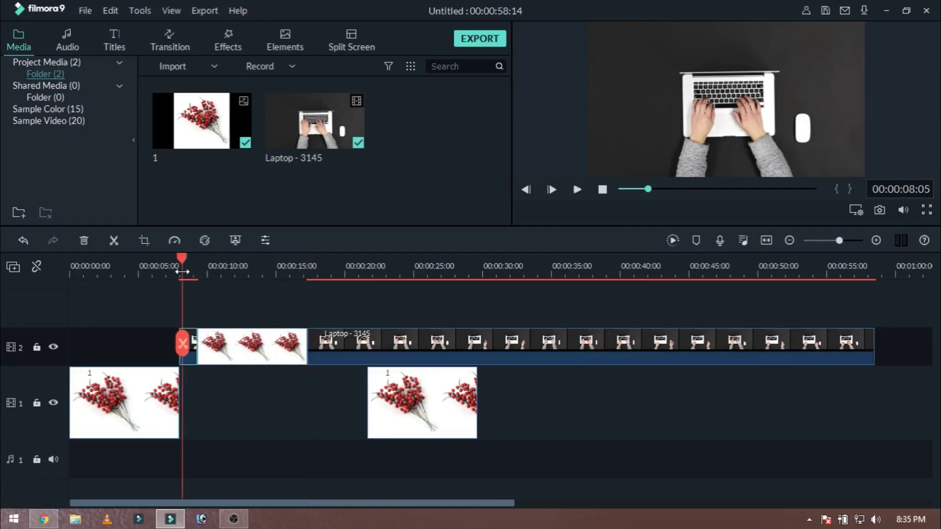
key(space)
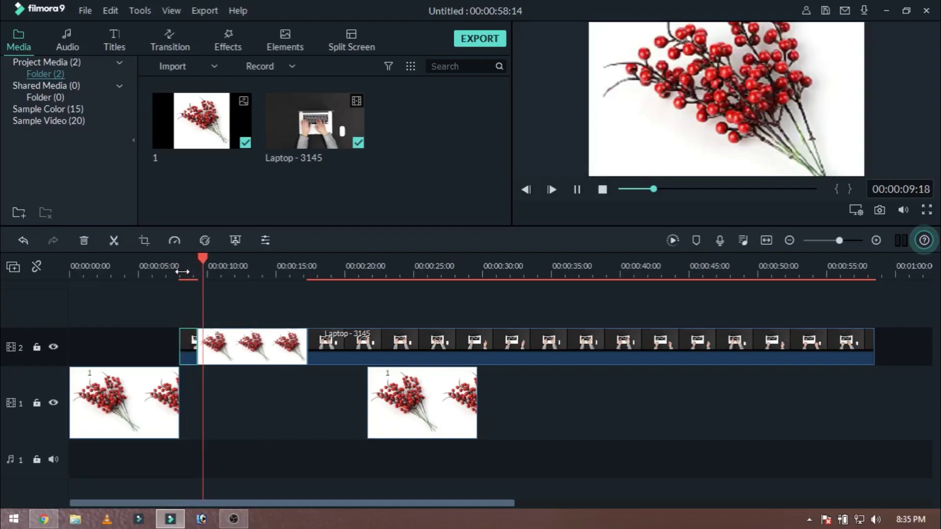
key(space)
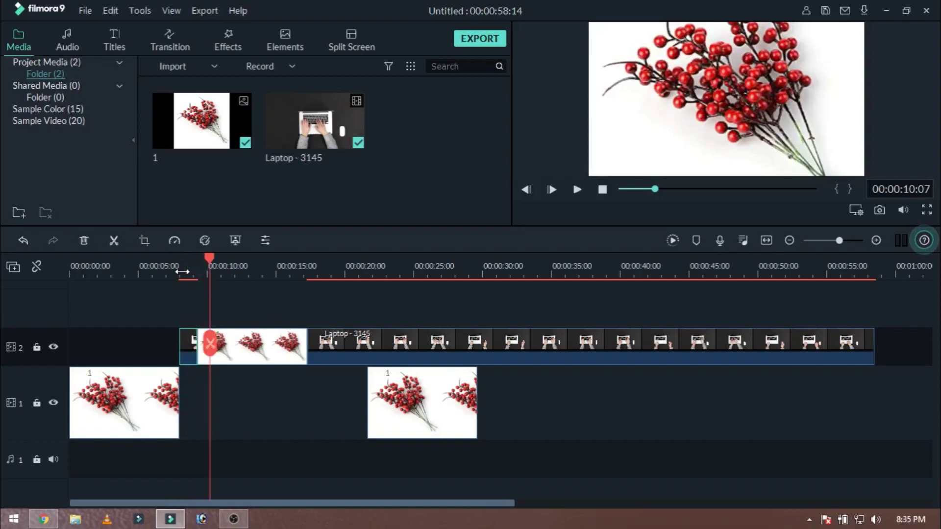